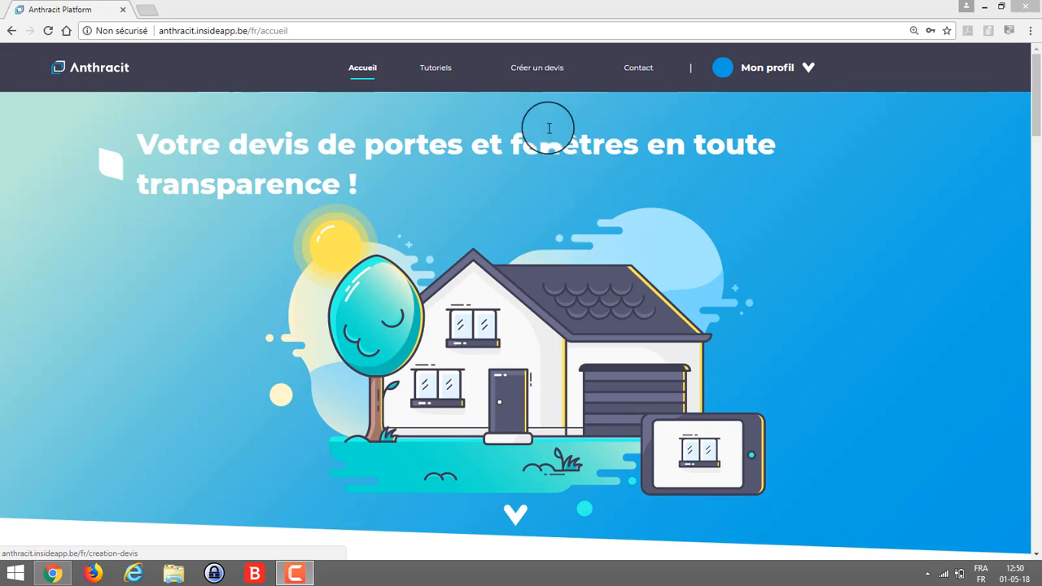
- Start a new quote for a Particulier renovating a Maison more than 10 years old (6% de TVA)
{"action": "left_click", "coordinate": [537, 73]}
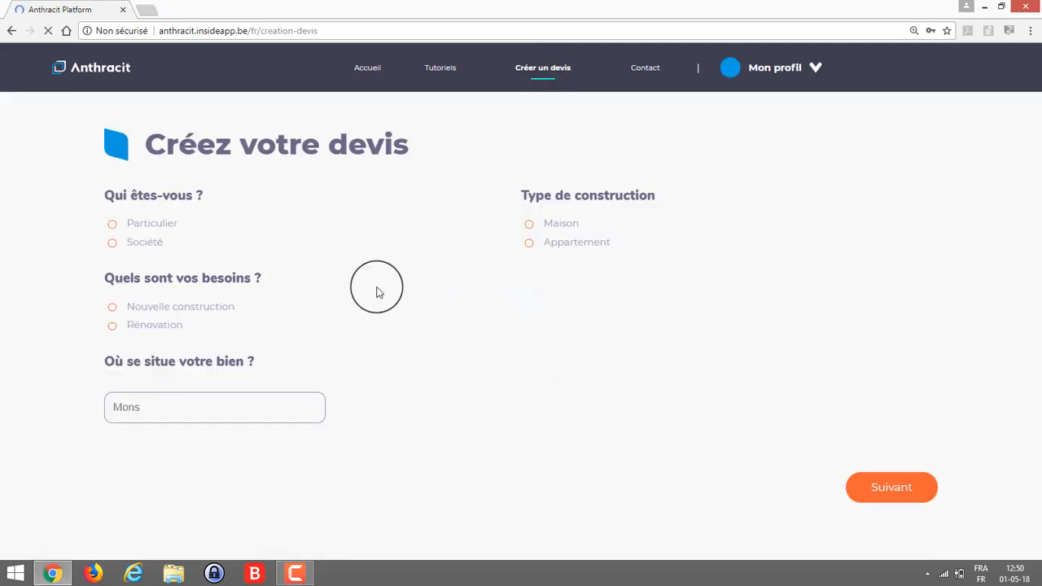
{"action": "left_click", "coordinate": [170, 227]}
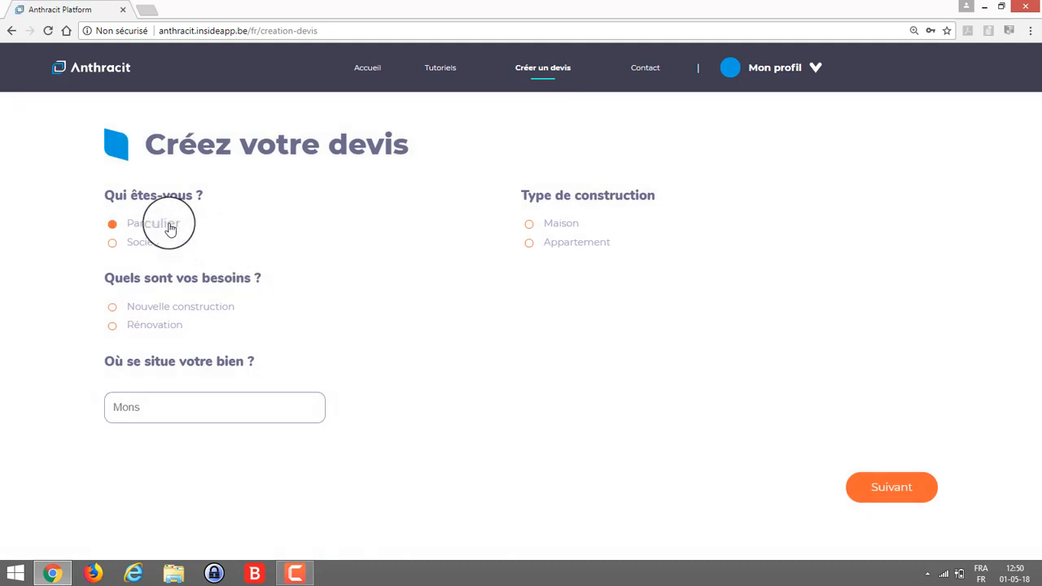
{"action": "left_click", "coordinate": [213, 309]}
{"action": "left_click", "coordinate": [164, 327]}
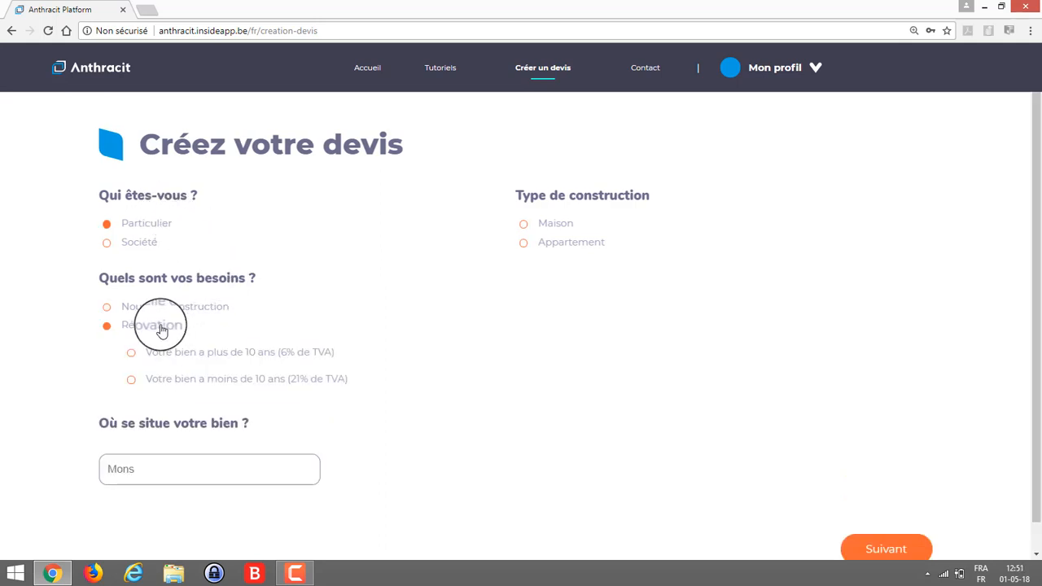
{"action": "left_click", "coordinate": [239, 353]}
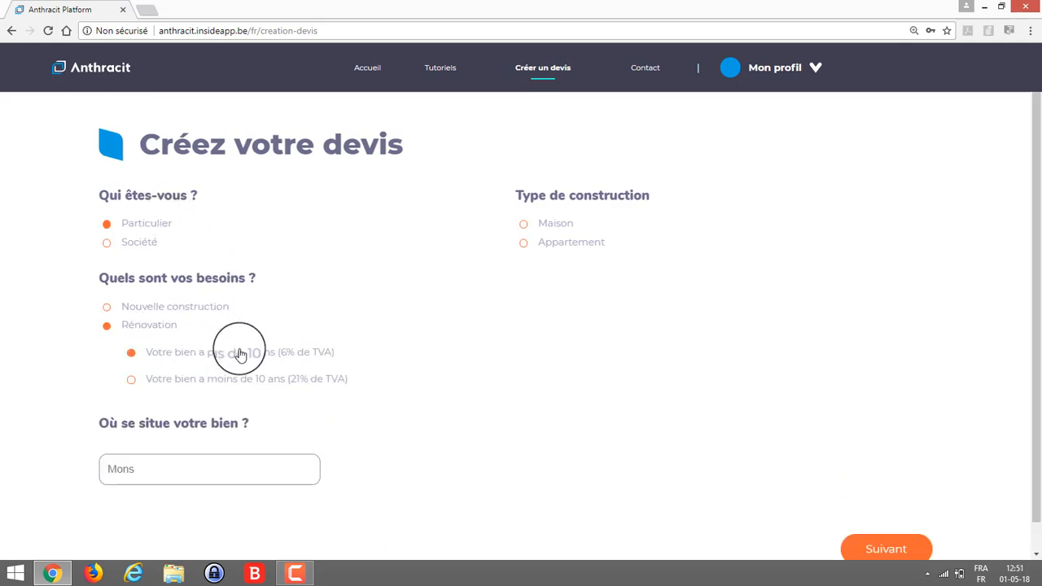
{"action": "left_click", "coordinate": [553, 229]}
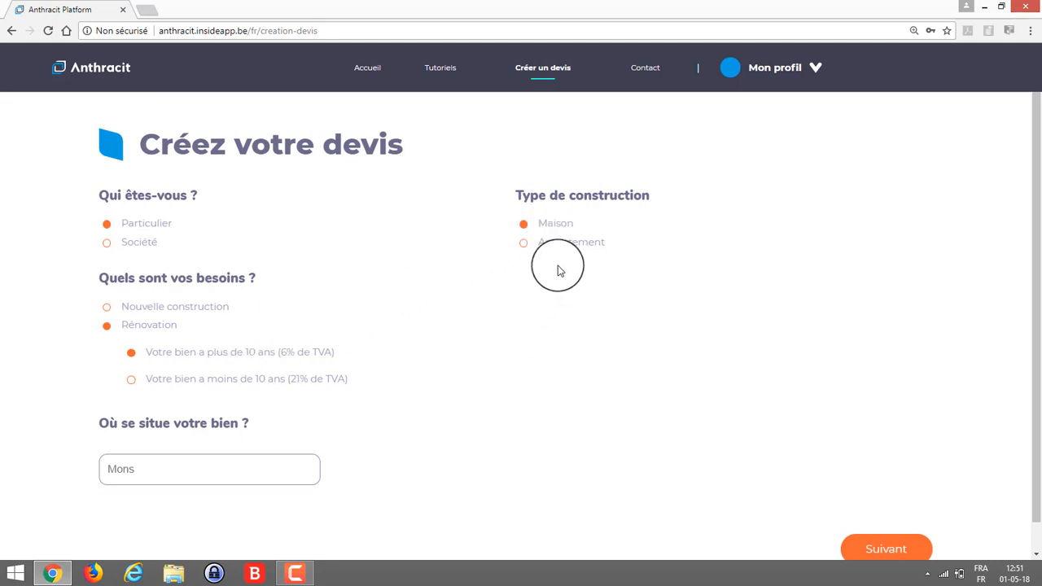
- Set the property's location to Thuin and proceed to the purchase list
{"action": "left_click", "coordinate": [169, 470]}
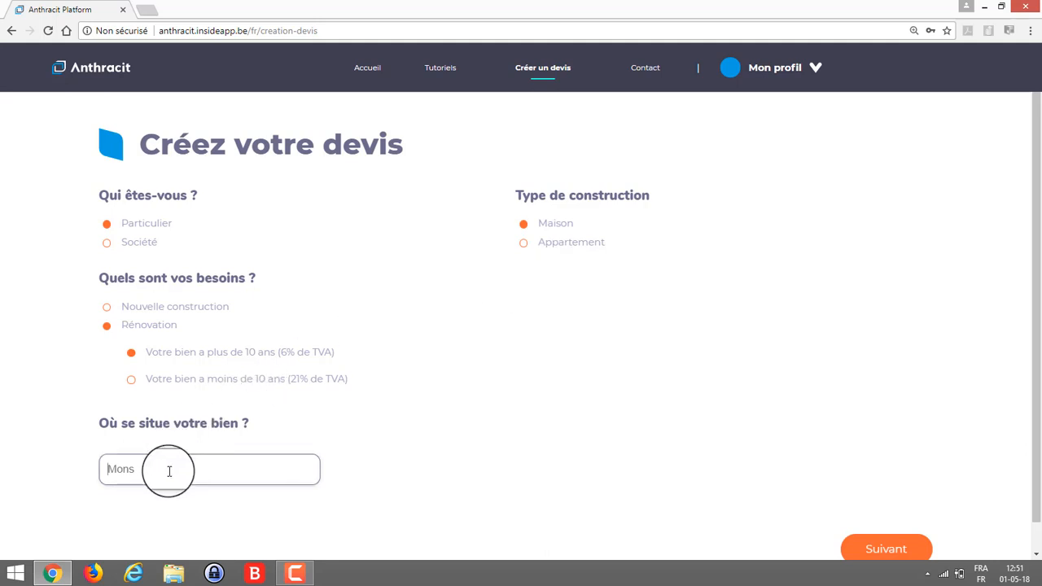
{"action": "type", "text": "thui"}
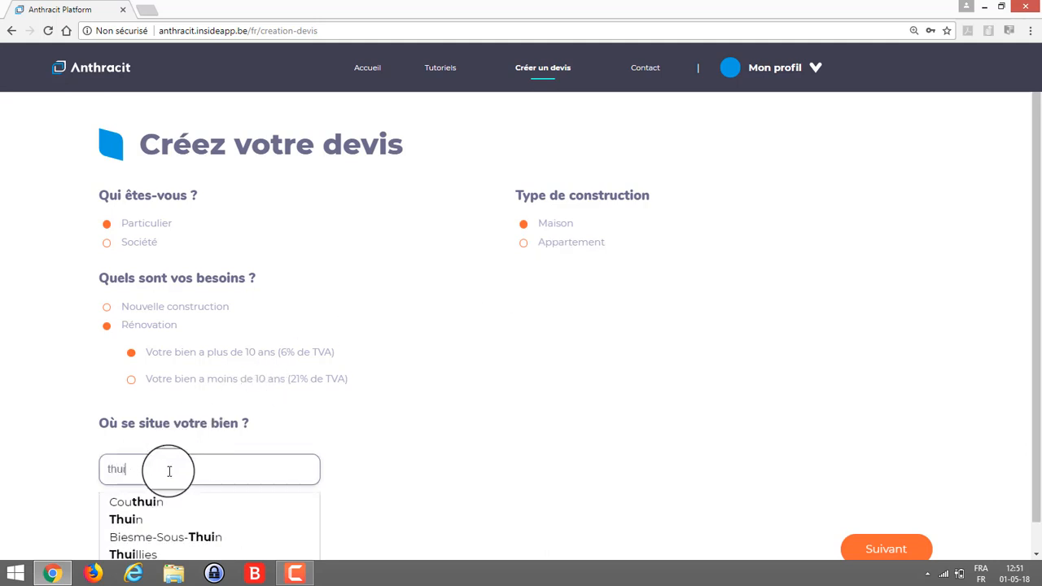
{"action": "left_click", "coordinate": [123, 518]}
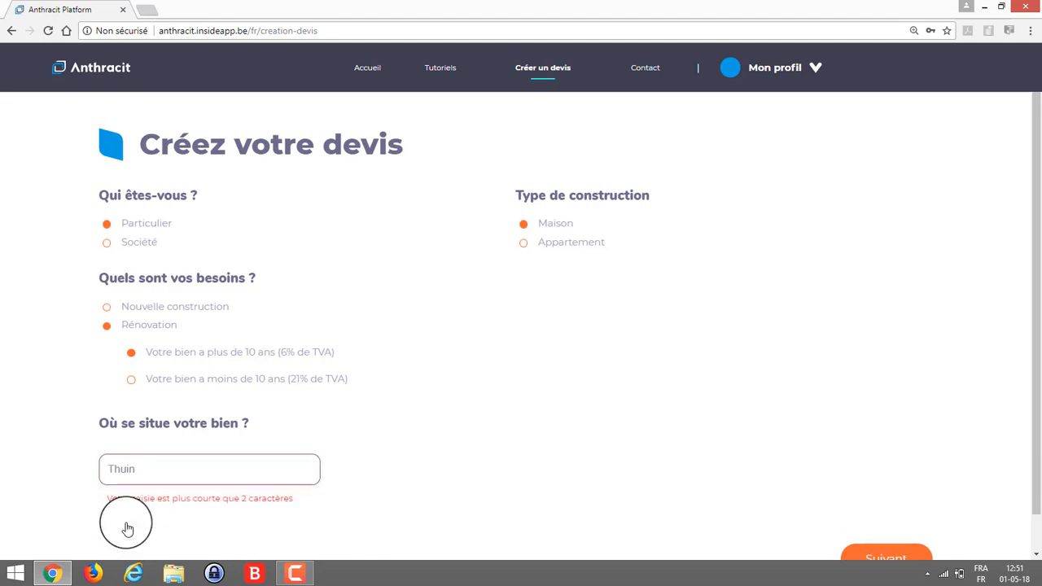
{"action": "left_click", "coordinate": [880, 553]}
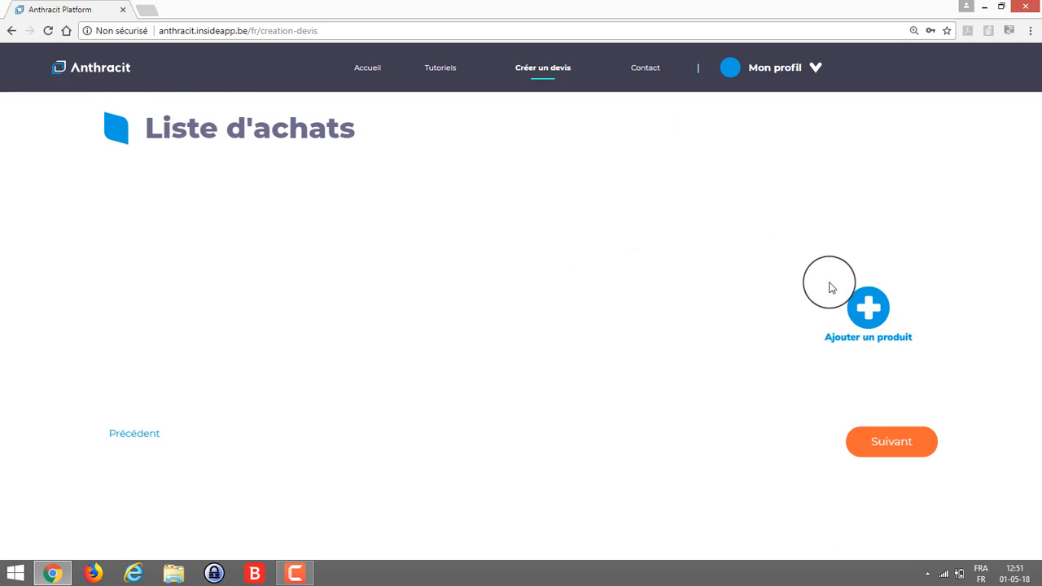
- Add a Fenêtre product with height 1800 mm, width 1200 mm and PVC - 70 mm d'épaisseur as material
{"action": "left_click", "coordinate": [868, 305]}
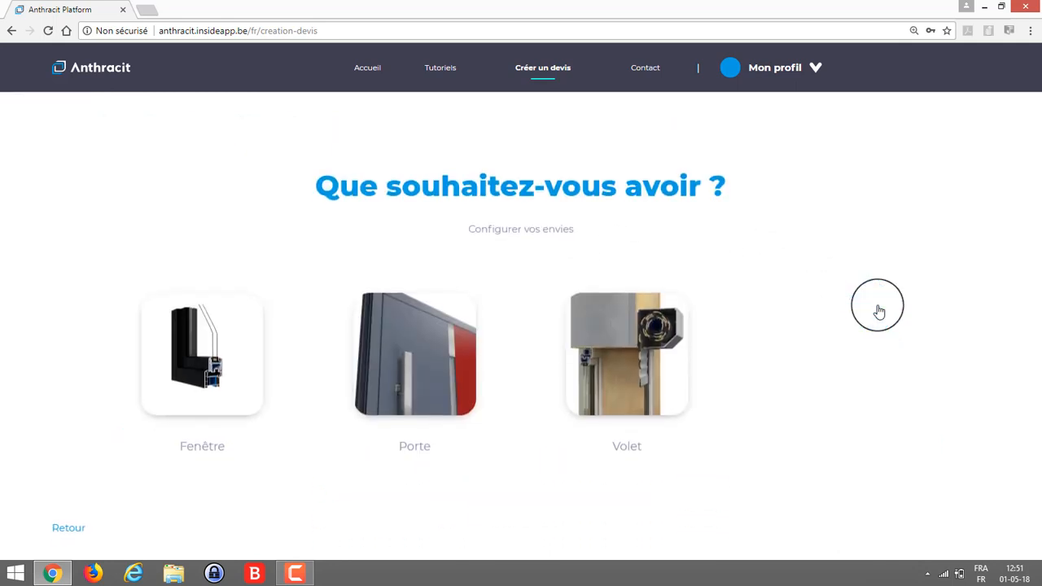
{"action": "left_click", "coordinate": [224, 347]}
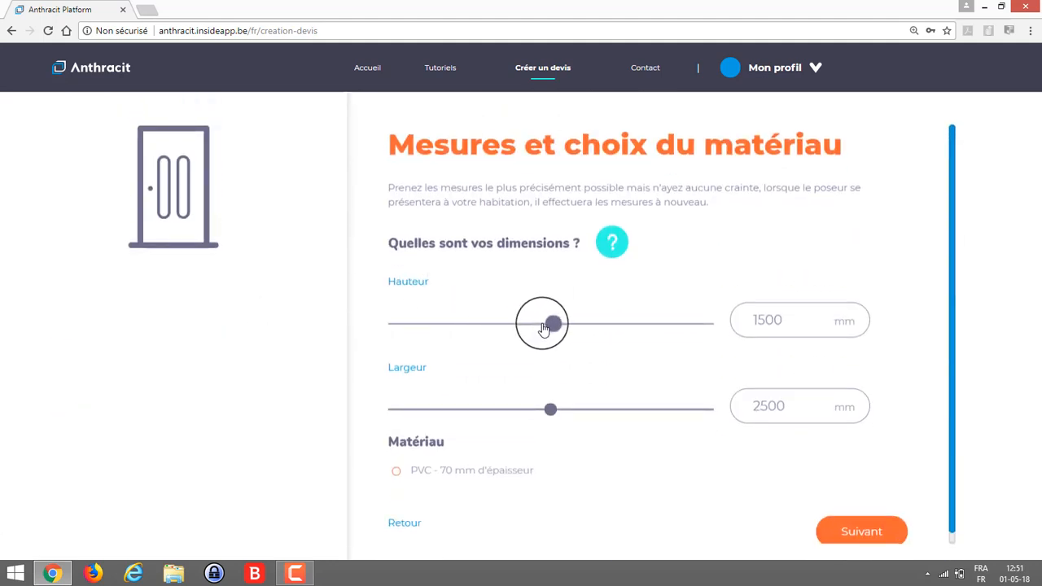
{"action": "left_click_drag", "start_coordinate": [545, 328], "coordinate": [580, 329]}
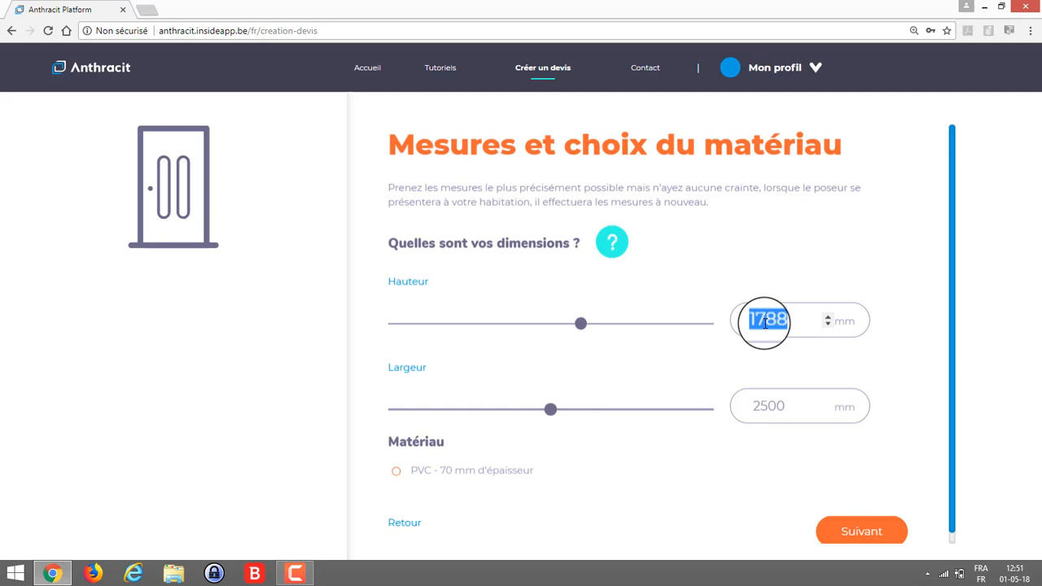
{"action": "type", "text": "18"}
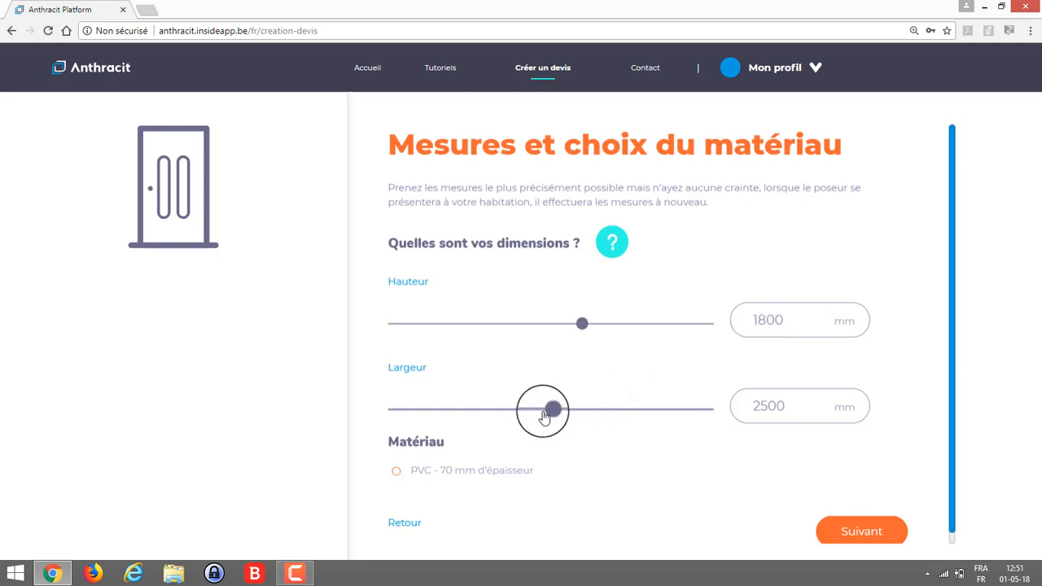
{"action": "left_click_drag", "start_coordinate": [551, 411], "coordinate": [508, 412]}
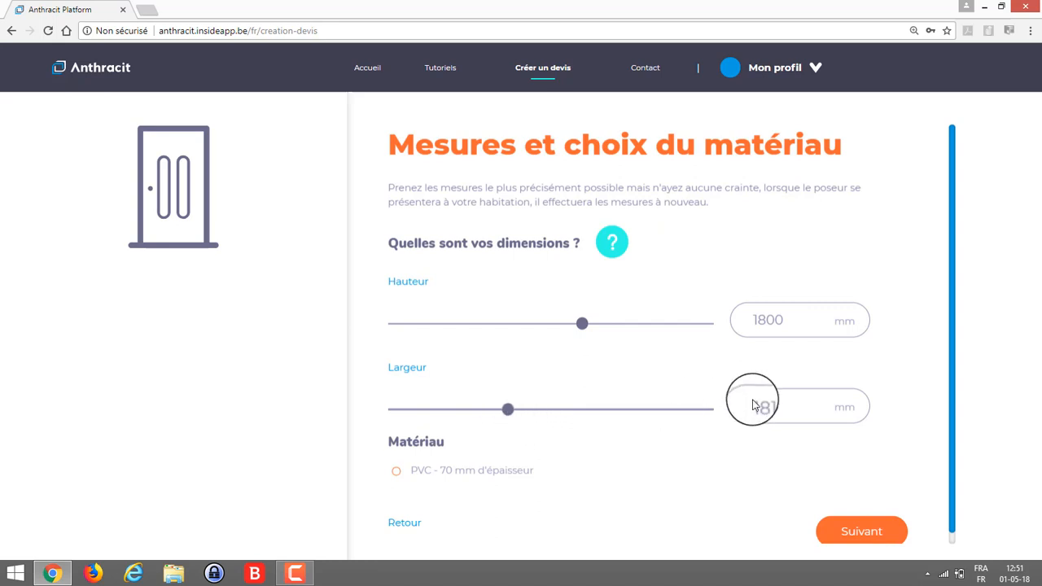
{"action": "type", "text": "1200"}
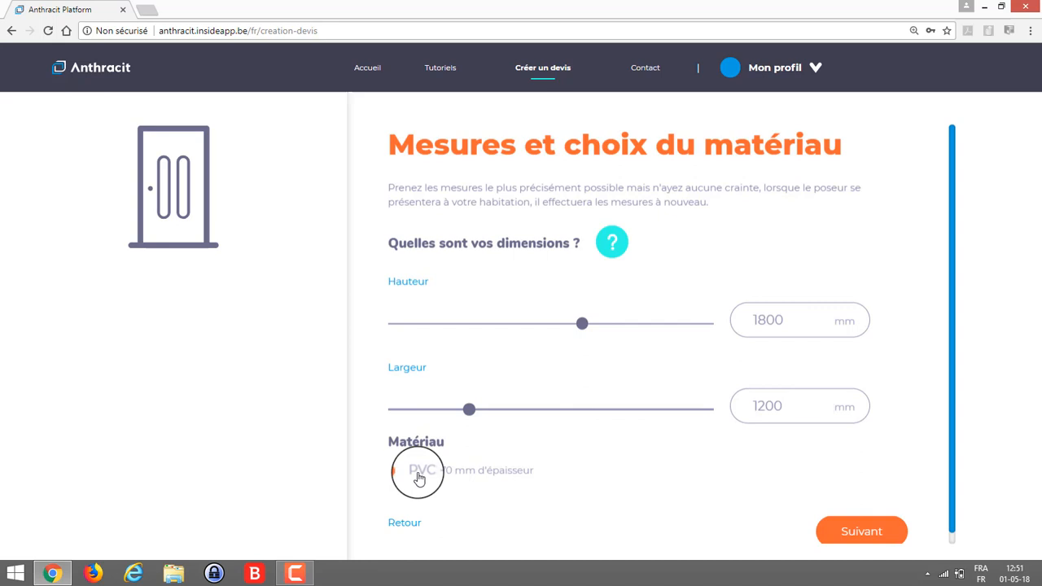
{"action": "left_click", "coordinate": [847, 537]}
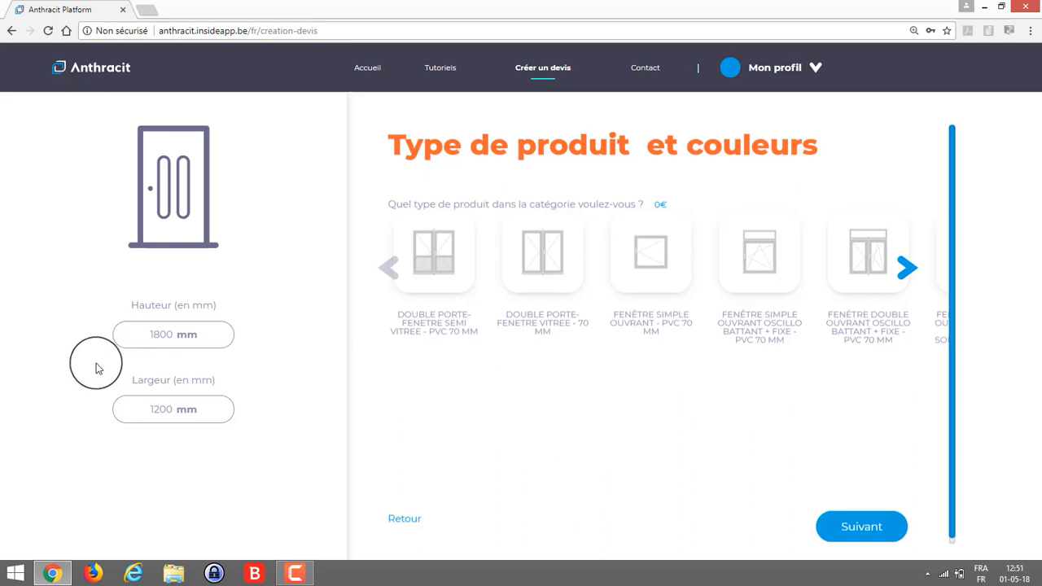
- Try several window types and choose Fenêtre double ouvrant oscillo battant + fixe - PVC 70 mm
{"action": "left_click", "coordinate": [446, 270]}
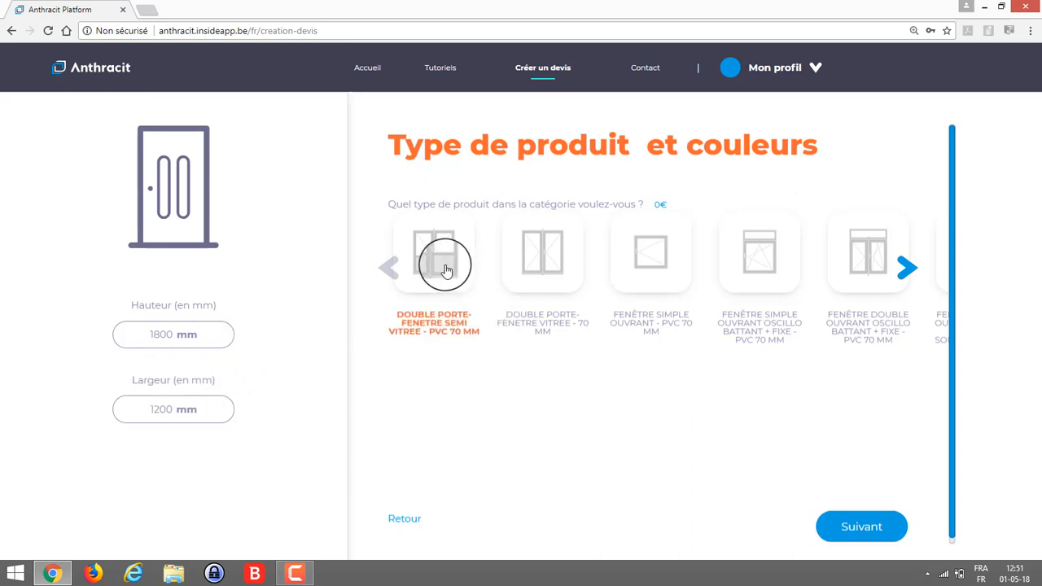
{"action": "left_click", "coordinate": [511, 281]}
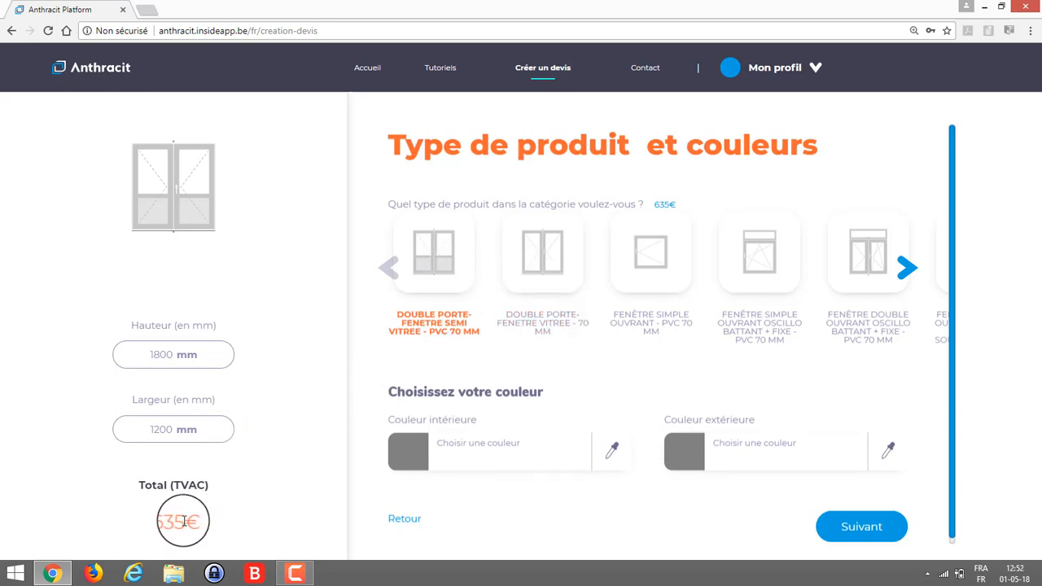
{"action": "left_click", "coordinate": [553, 303]}
{"action": "left_click", "coordinate": [769, 291]}
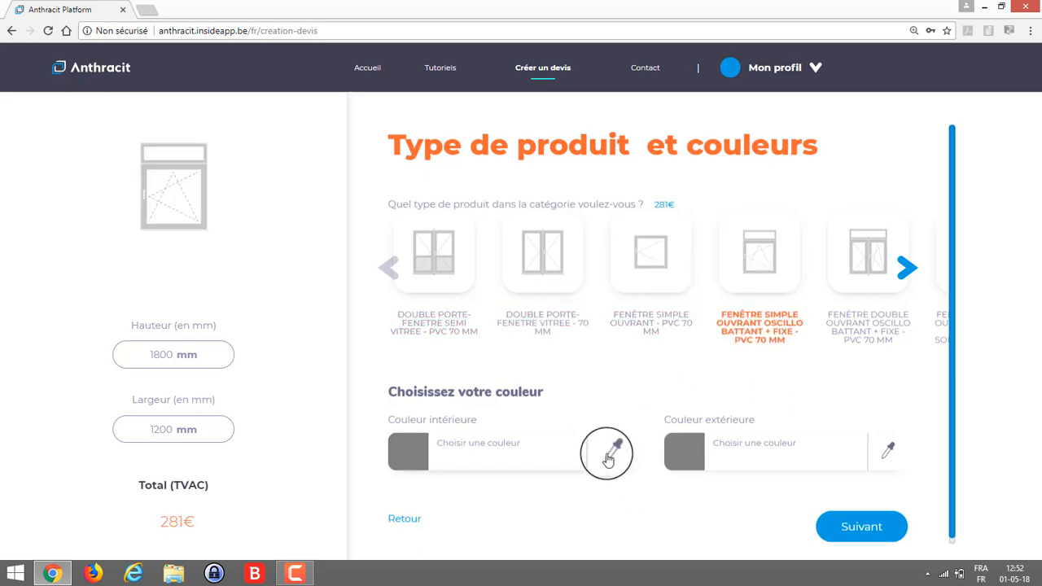
{"action": "left_click", "coordinate": [850, 324]}
- Set the window's interior colour to white and its exterior colour to Gris Anthracite RAL 7016
{"action": "left_click", "coordinate": [610, 452]}
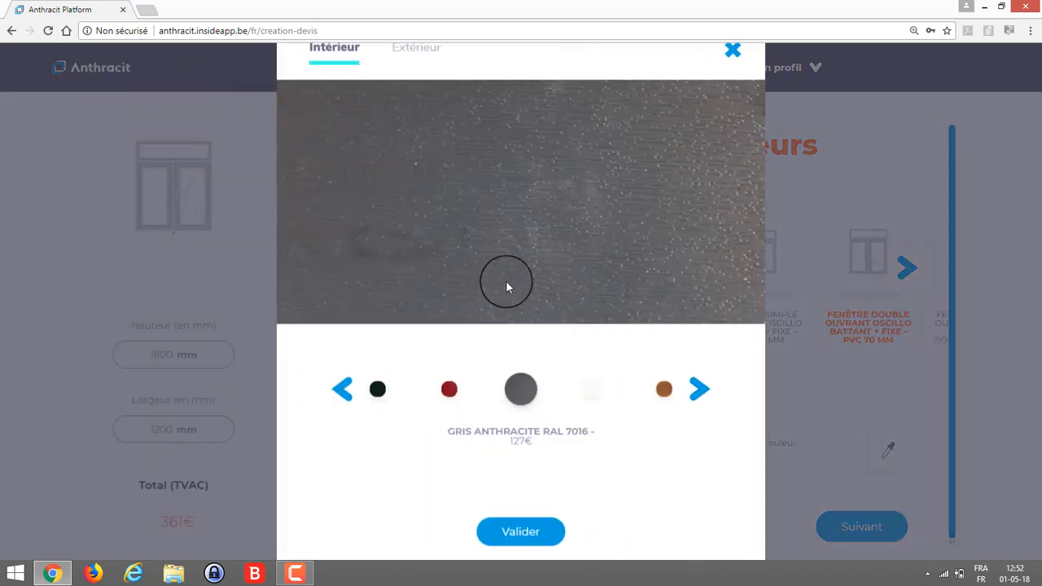
{"action": "left_click", "coordinate": [697, 390]}
{"action": "left_click", "coordinate": [514, 532]}
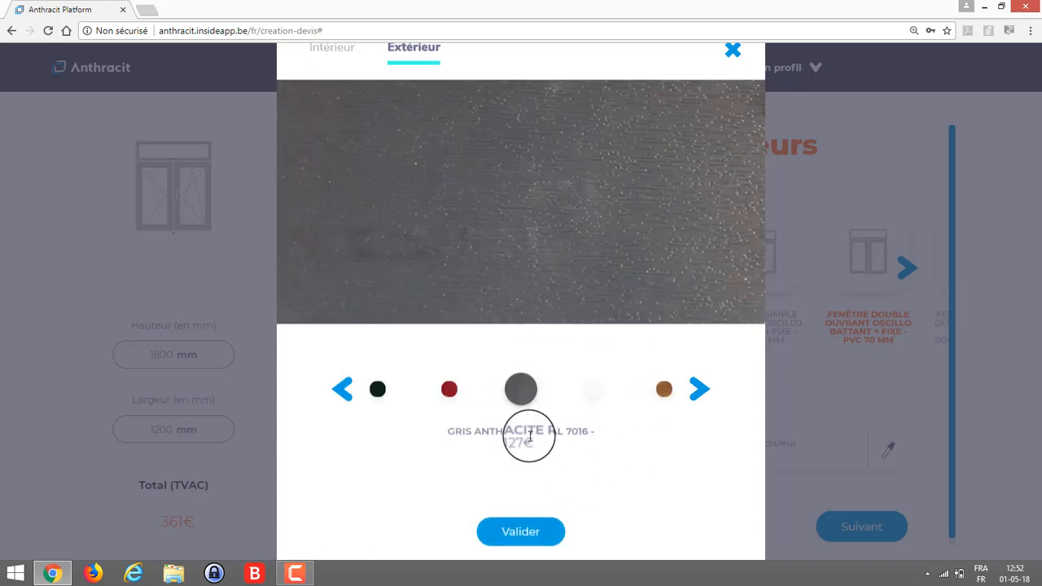
{"action": "left_click", "coordinate": [510, 531]}
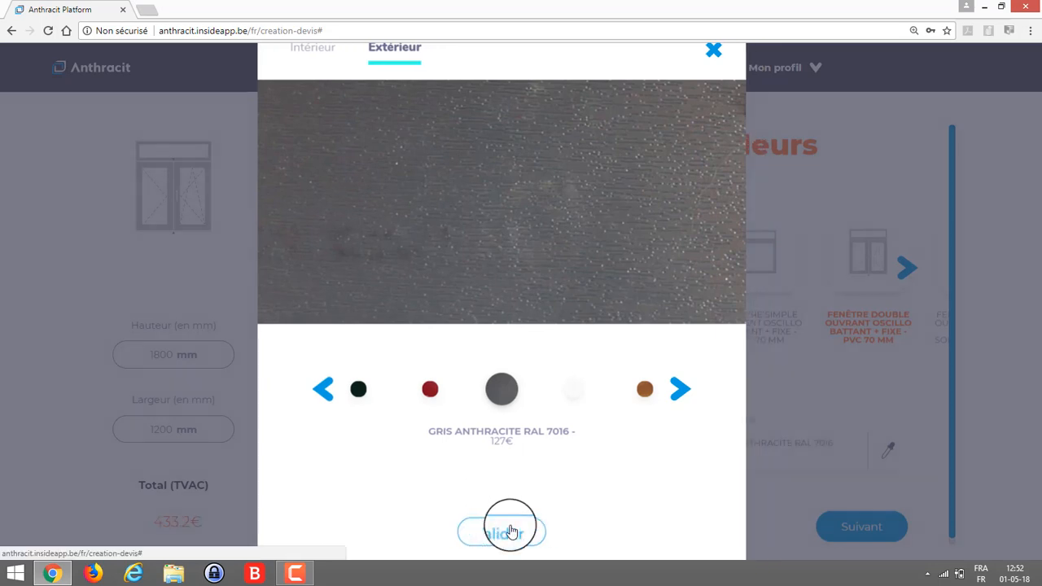
- Decline a shutter for the window and add the Triple vitrage and Sablé glazing options
{"action": "left_click", "coordinate": [843, 527]}
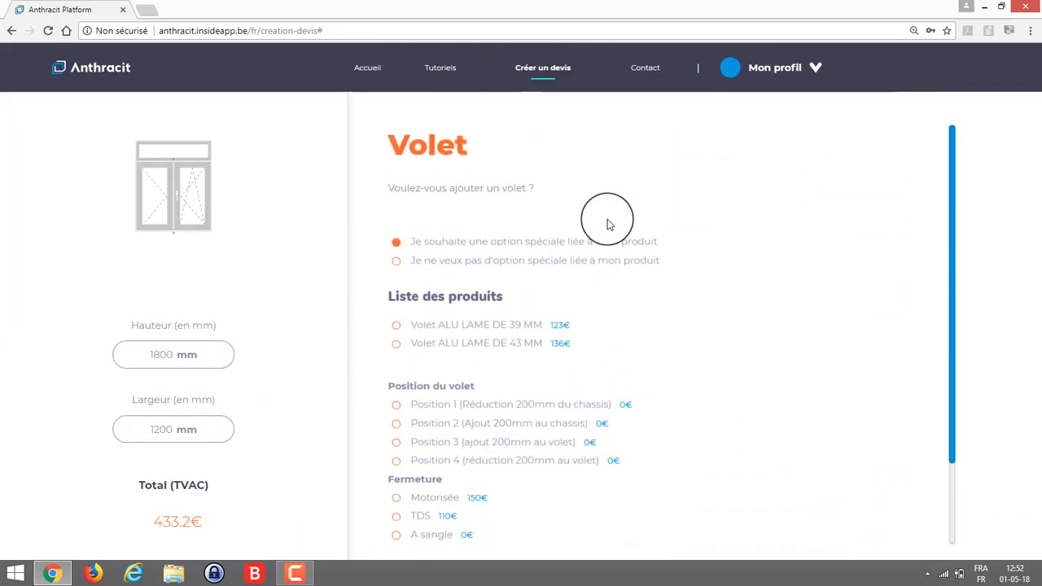
{"action": "left_click", "coordinate": [540, 262]}
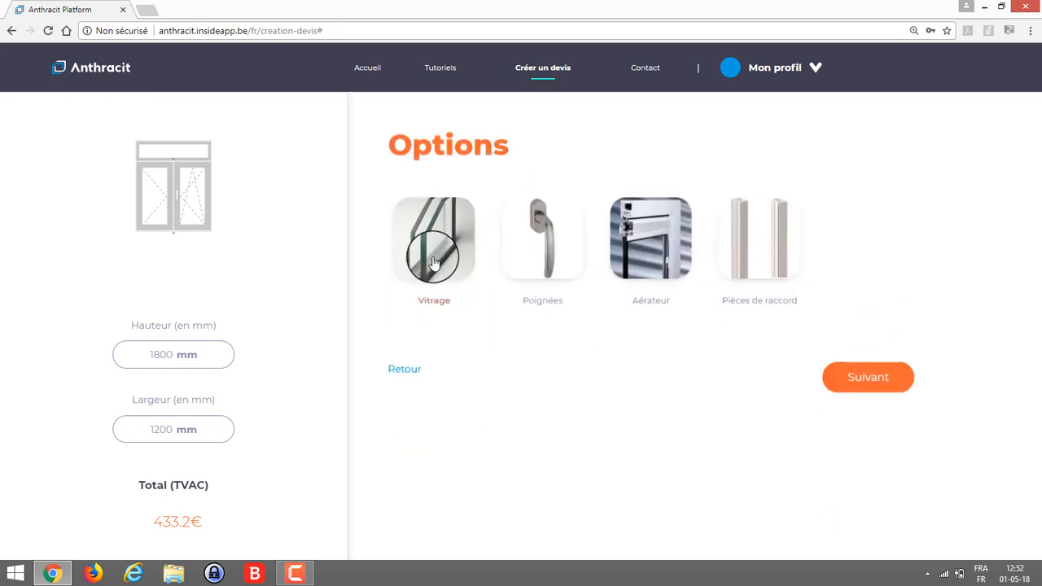
{"action": "left_click", "coordinate": [434, 262]}
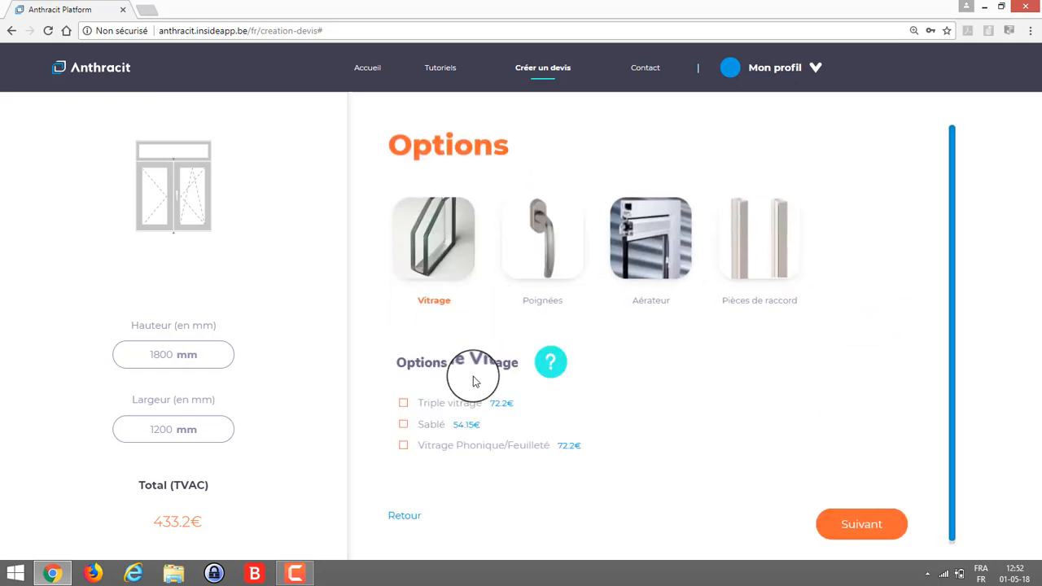
{"action": "left_click", "coordinate": [452, 404]}
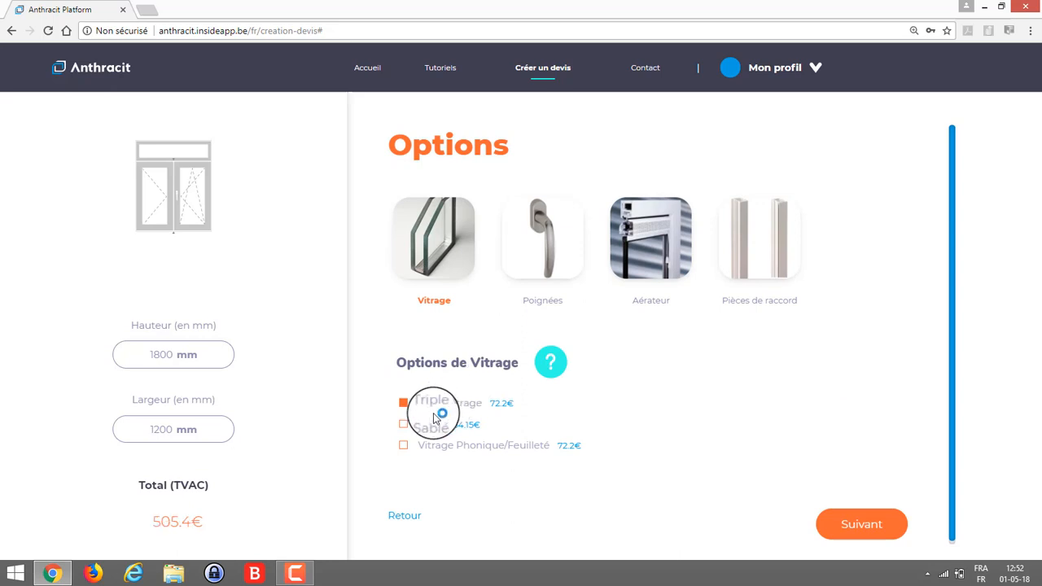
{"action": "left_click", "coordinate": [432, 424]}
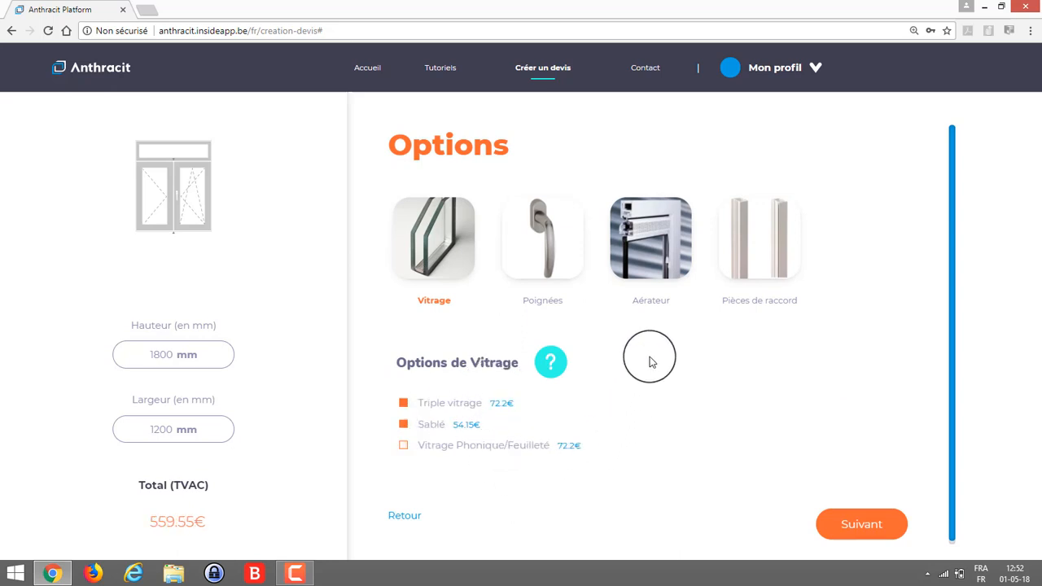
- Look through the available options for Poignées, Aérateur and Pièces de raccord
{"action": "left_click", "coordinate": [560, 267]}
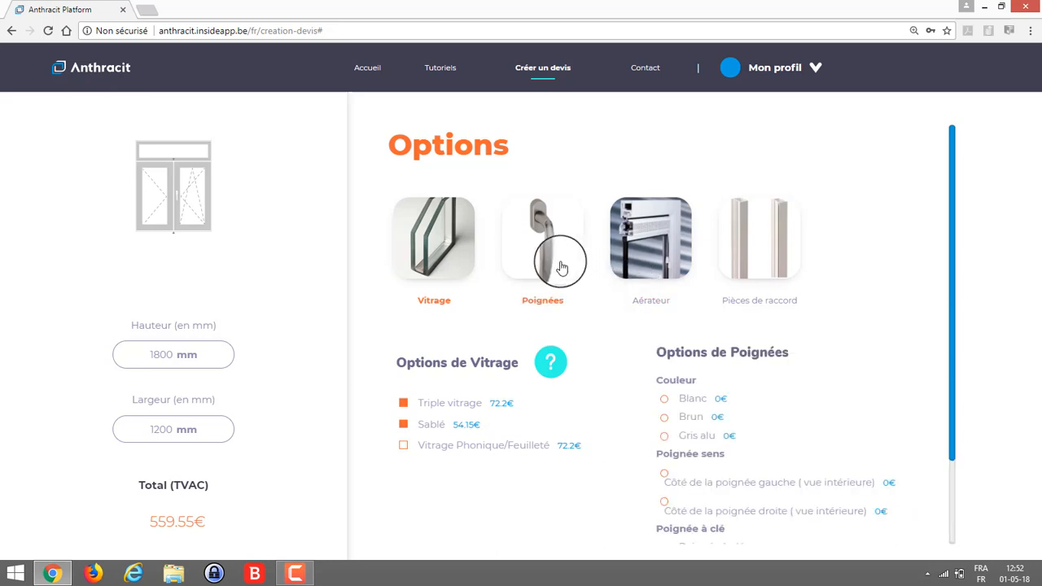
{"action": "left_click", "coordinate": [560, 267]}
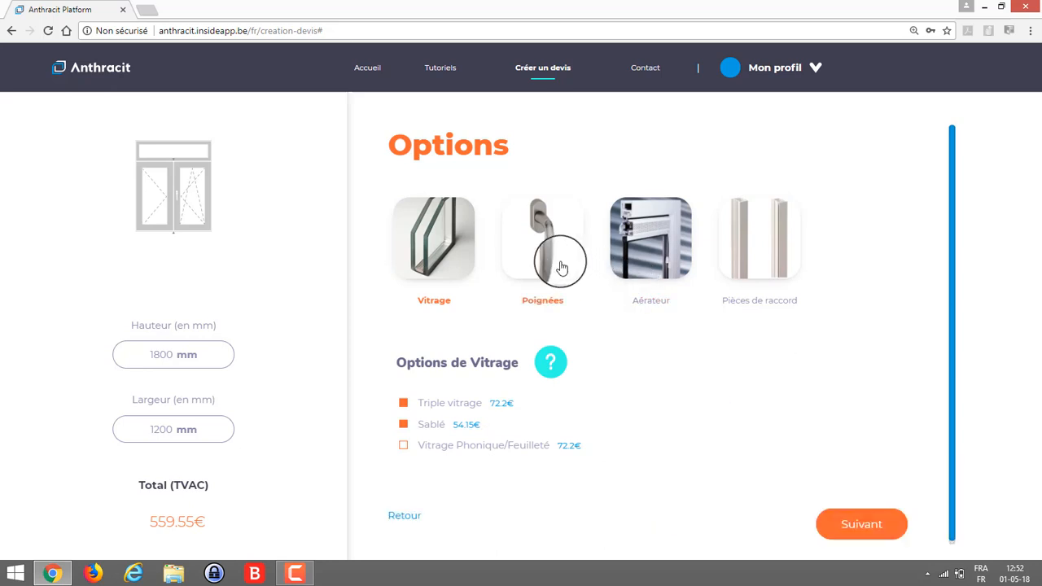
{"action": "left_click", "coordinate": [660, 247]}
{"action": "left_click", "coordinate": [661, 247]}
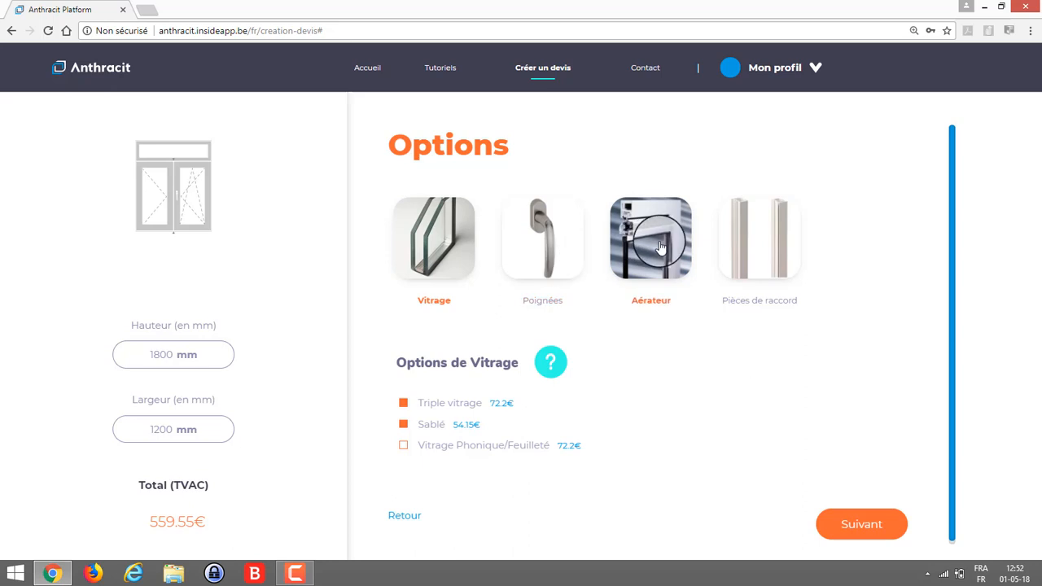
{"action": "left_click", "coordinate": [767, 251]}
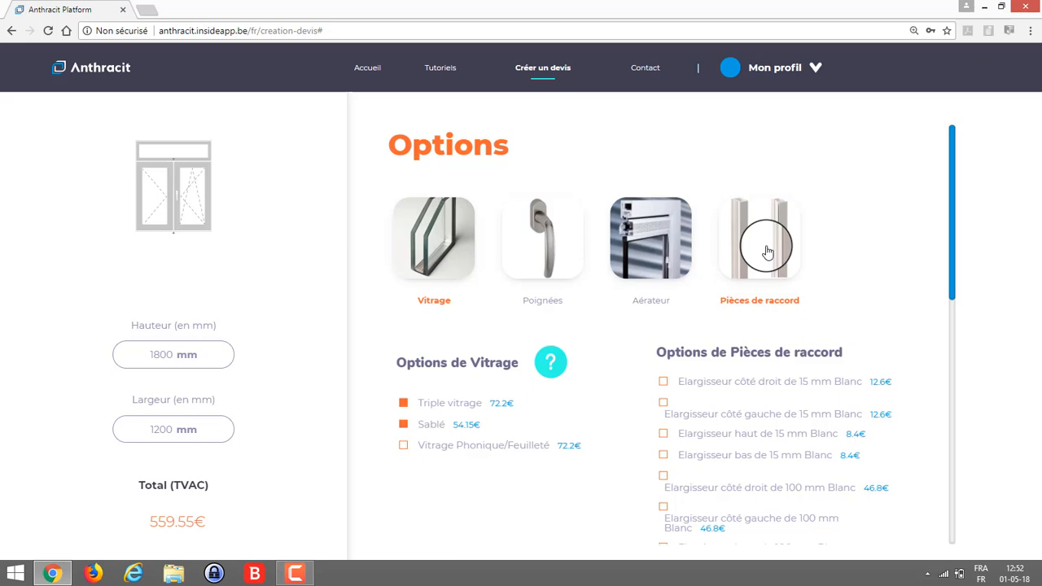
{"action": "left_click", "coordinate": [767, 251]}
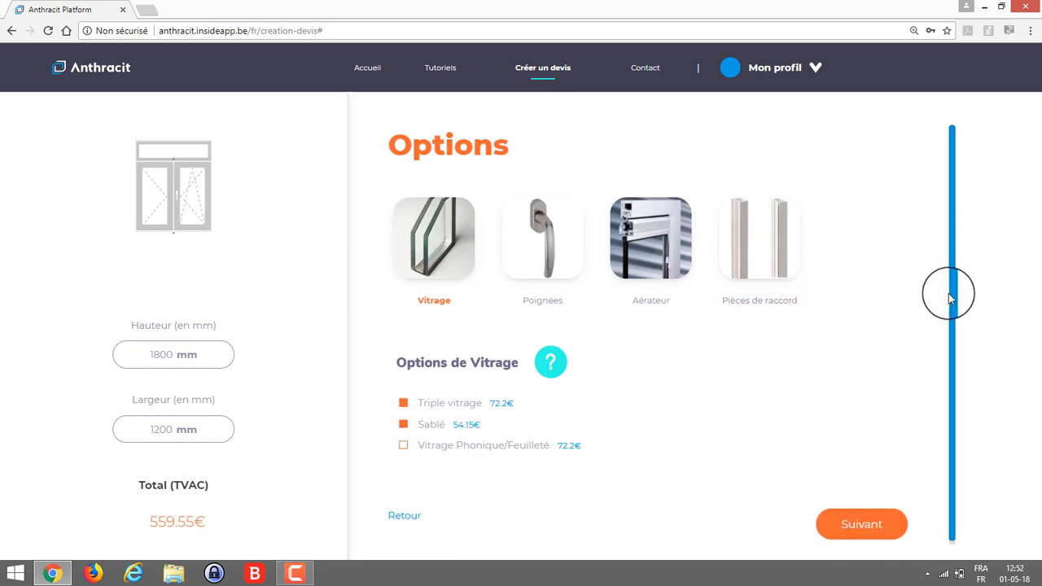
{"action": "left_click_drag", "start_coordinate": [951, 293], "coordinate": [952, 335]}
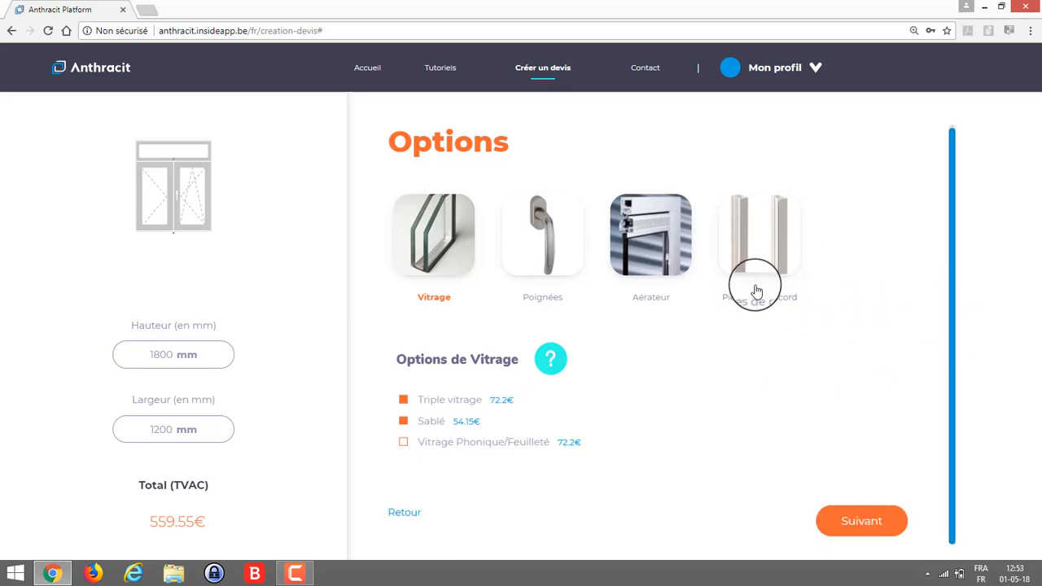
- Select the labour items Démontage and Évacuation des anciennes menuiseries, Pose de la nouvelle menuiserie de - de 2 m² and Finitions intérieures en plafonnage
{"action": "left_click", "coordinate": [849, 527]}
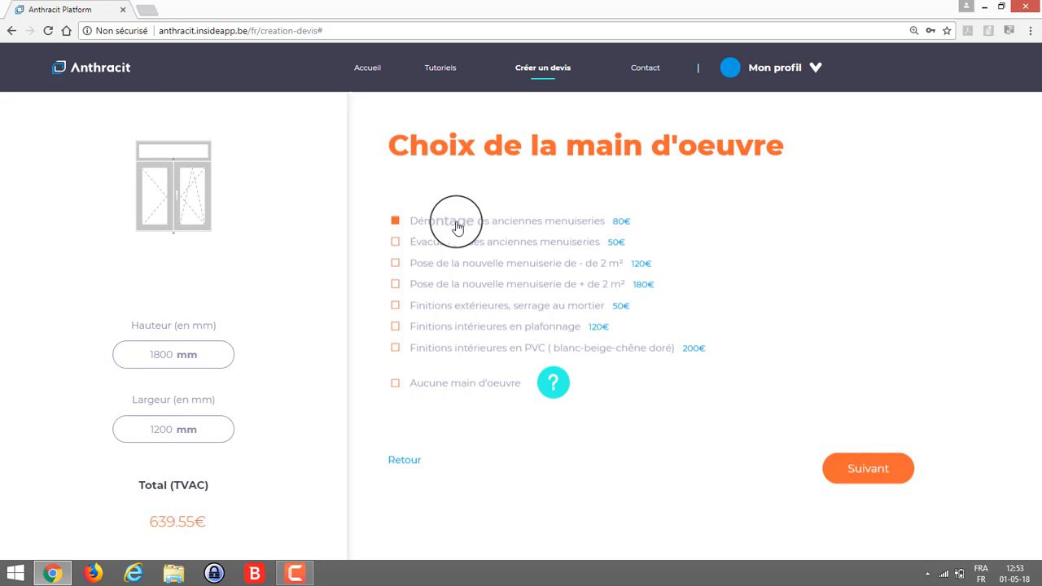
{"action": "left_click", "coordinate": [513, 246]}
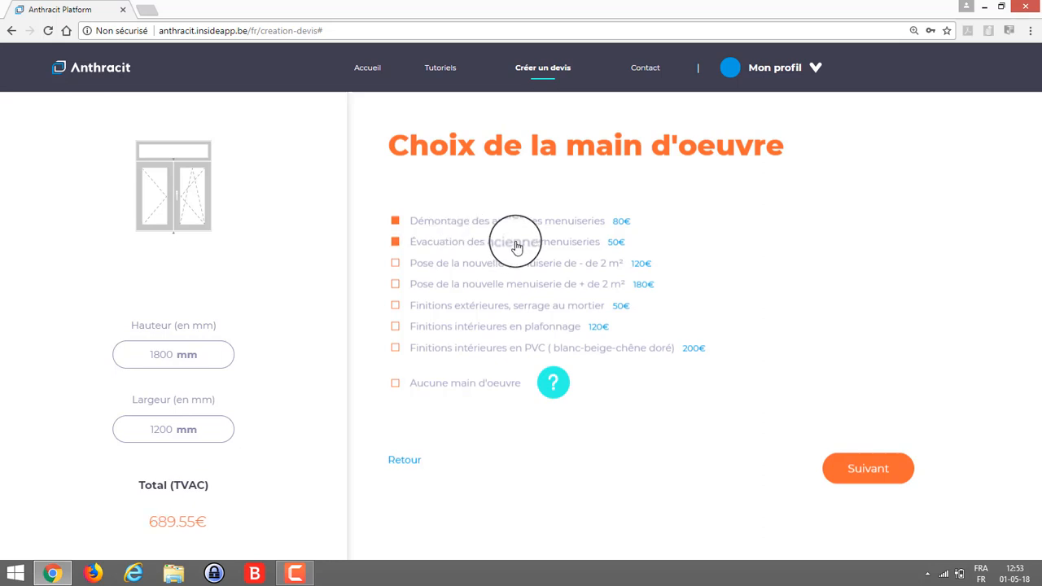
{"action": "left_click", "coordinate": [457, 266]}
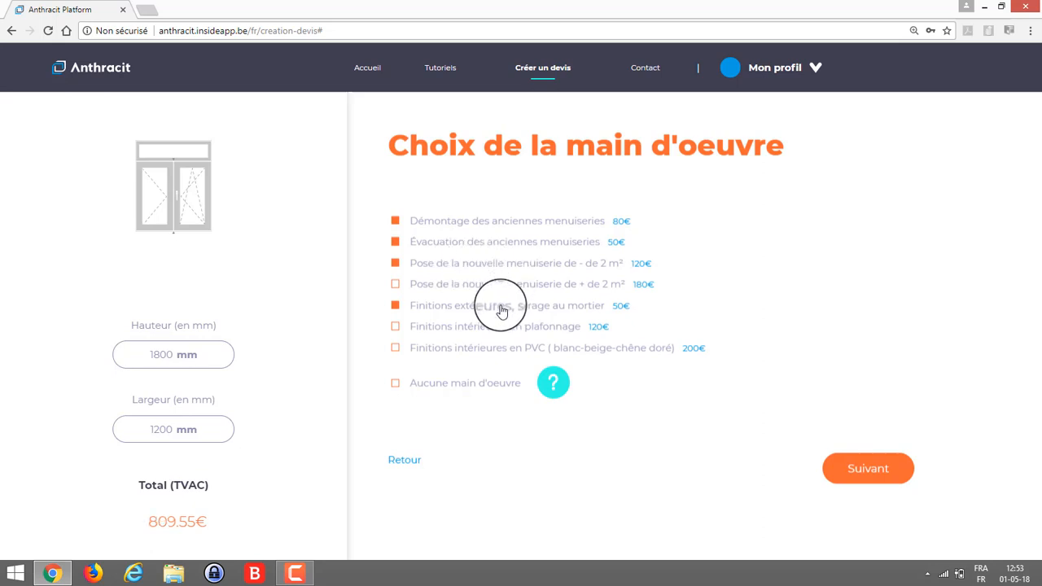
{"action": "left_click", "coordinate": [460, 332]}
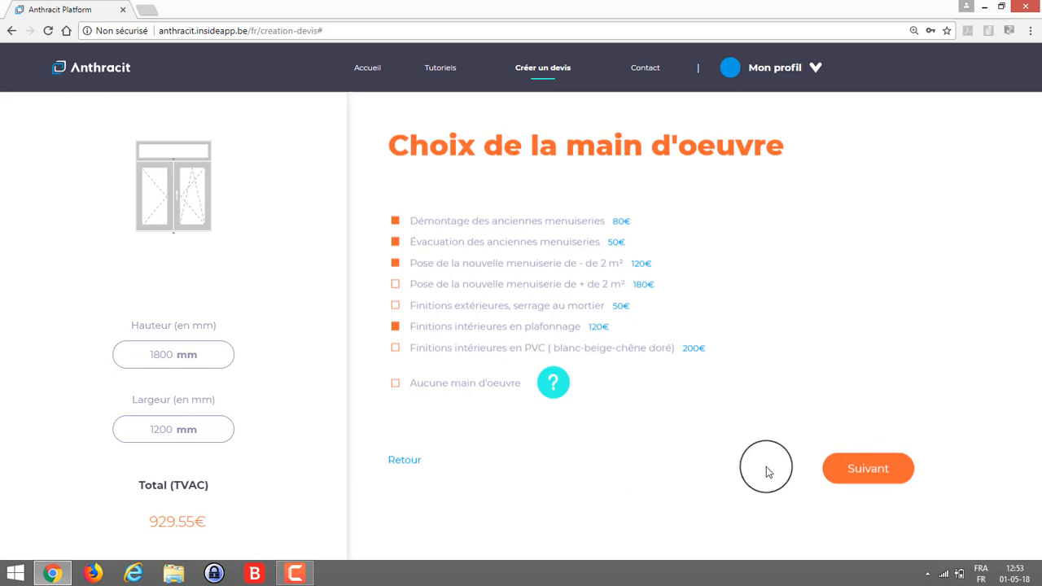
{"action": "left_click", "coordinate": [849, 474]}
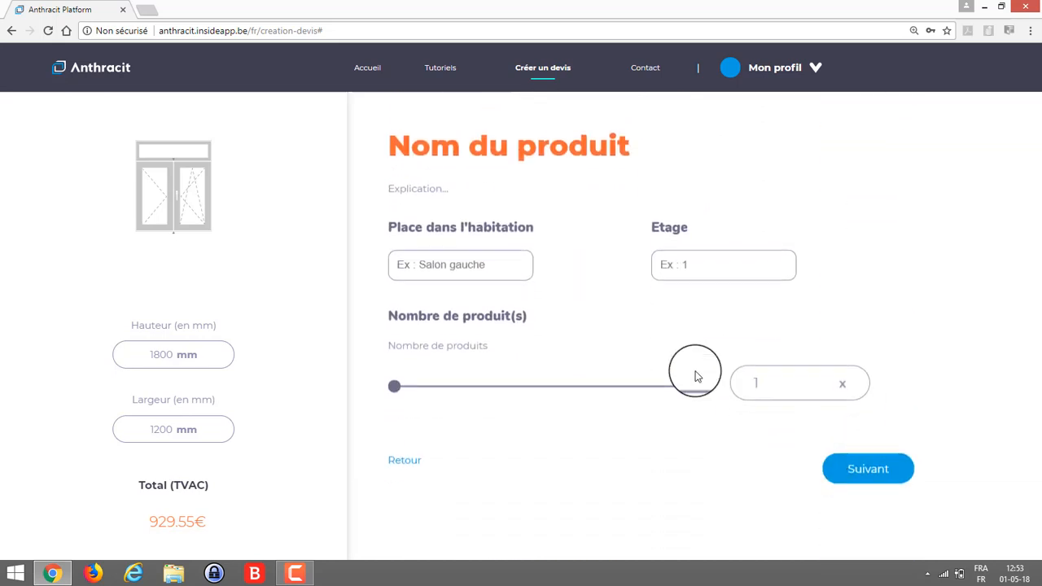
- Name the product's place in the home Salon and its floor Rdc, with a quantity of 1
{"action": "left_click", "coordinate": [420, 259]}
{"action": "type", "text": "Salon"}
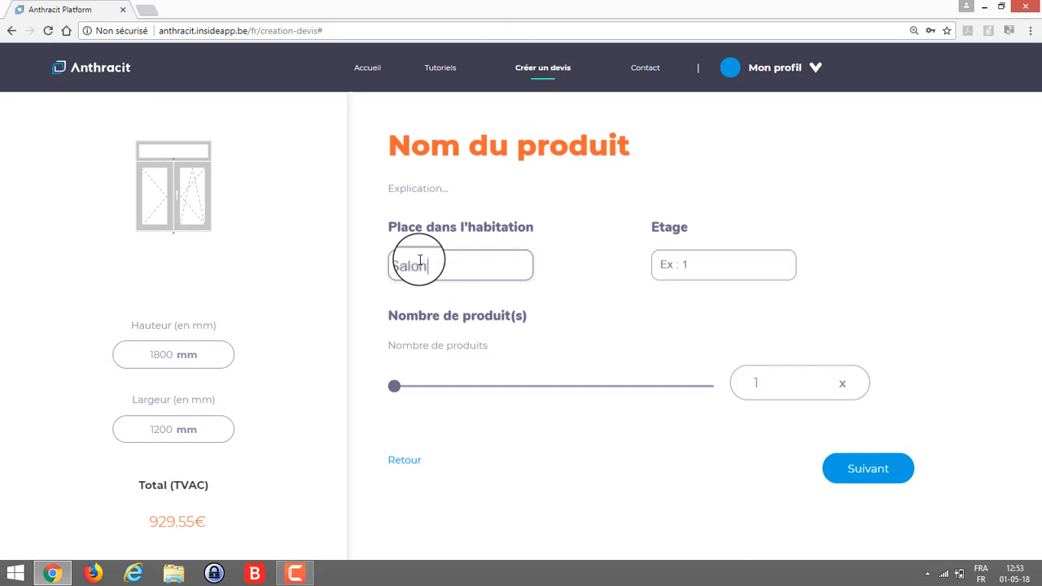
{"action": "key", "text": "Tab"}
{"action": "type", "text": "R"}
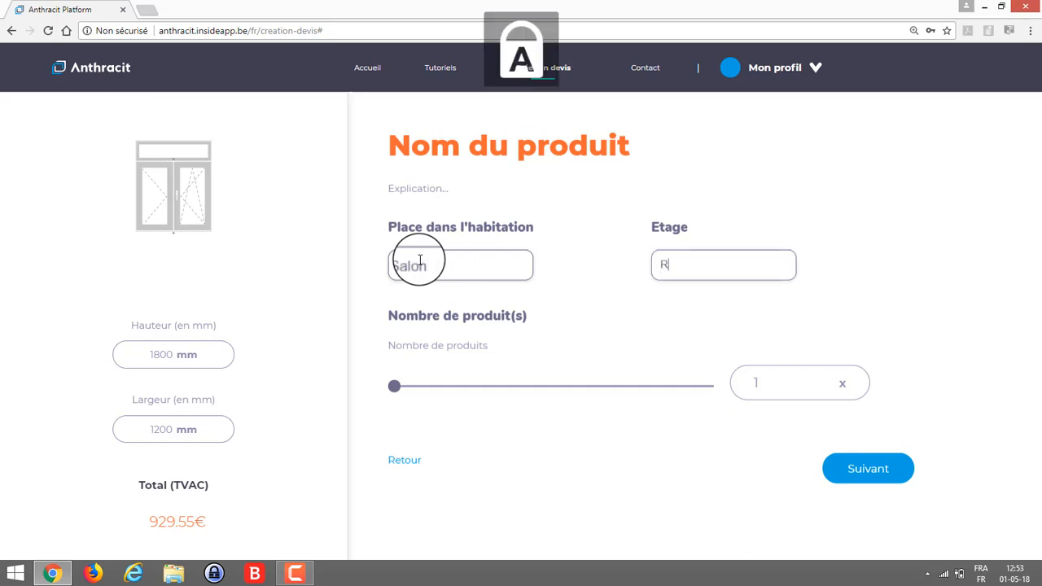
{"action": "type", "text": "dc"}
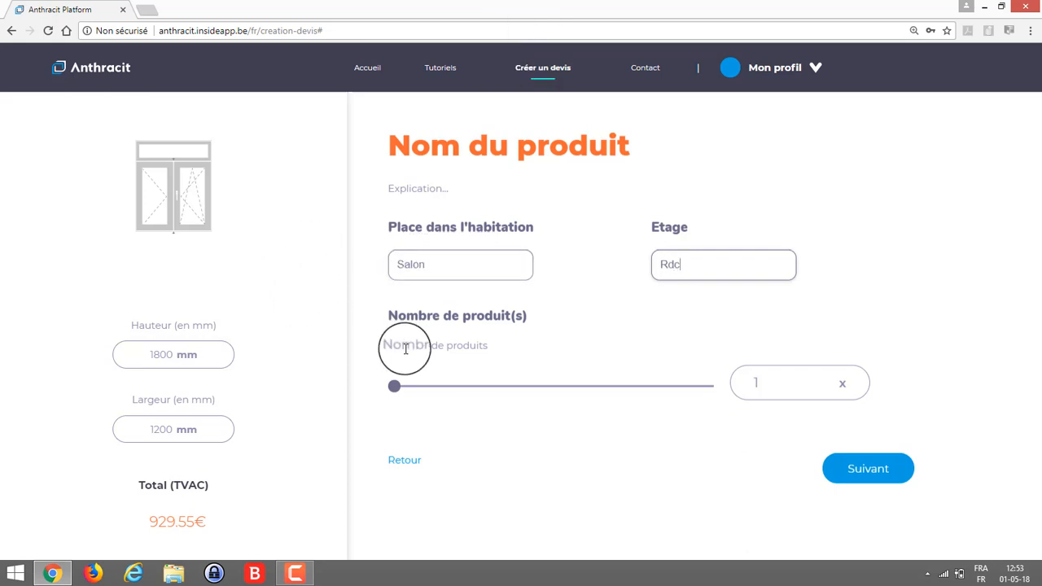
{"action": "left_click", "coordinate": [394, 386]}
{"action": "mouse_move", "coordinate": [394, 388]}
{"action": "left_mouse_down"}
{"action": "mouse_move", "coordinate": [702, 399]}
{"action": "mouse_move", "coordinate": [390, 389]}
{"action": "left_mouse_up"}
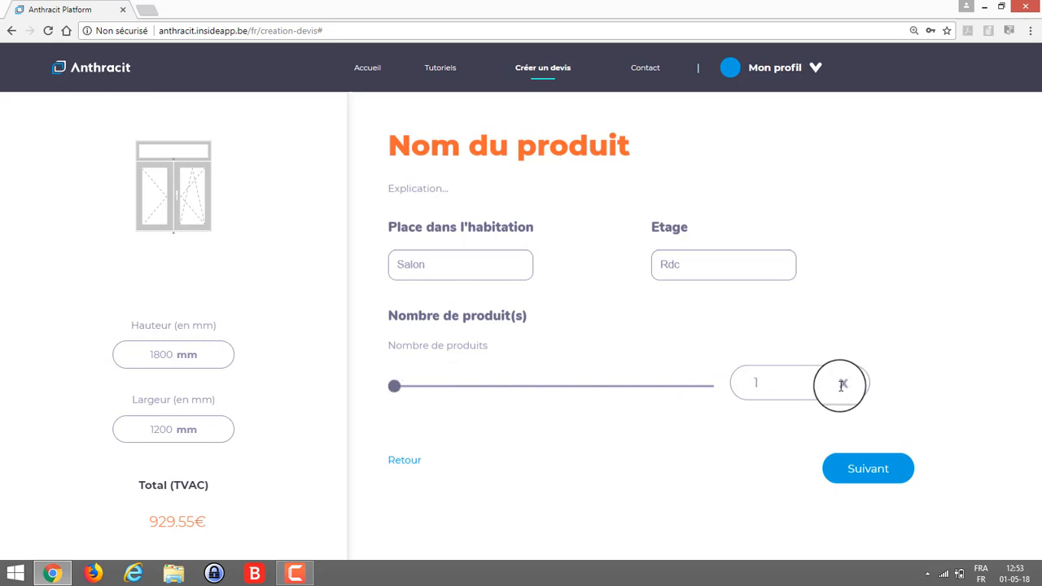
{"action": "left_click", "coordinate": [849, 463]}
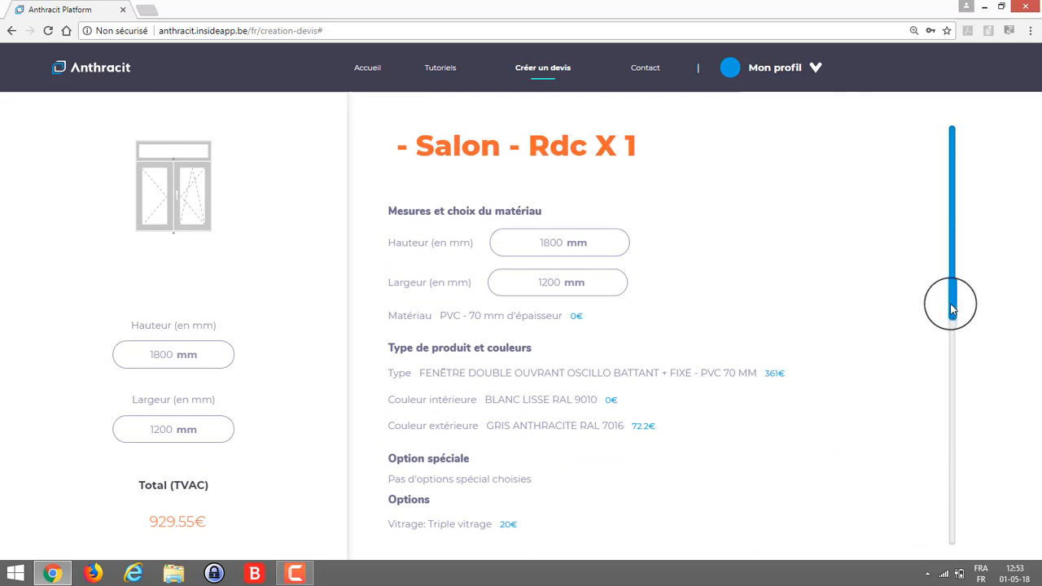
- Review the product summary and add the comment "attention télé au mur à démonter et à replacer" before saving it to the purchase list
{"action": "left_click_drag", "start_coordinate": [952, 309], "coordinate": [949, 322]}
{"action": "left_click_drag", "start_coordinate": [949, 332], "coordinate": [953, 515]}
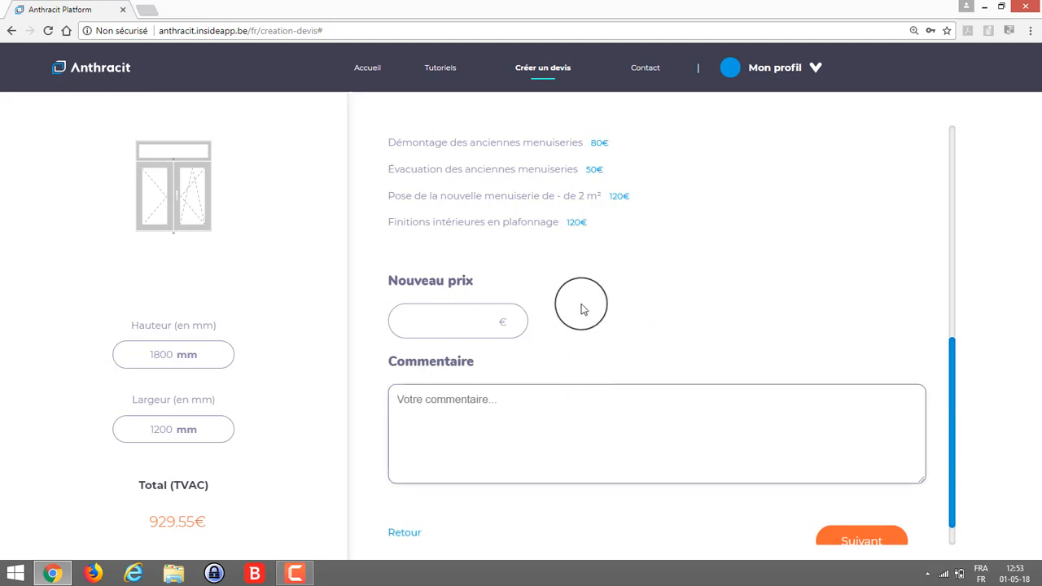
{"action": "left_click", "coordinate": [496, 396]}
{"action": "type", "text": "a"}
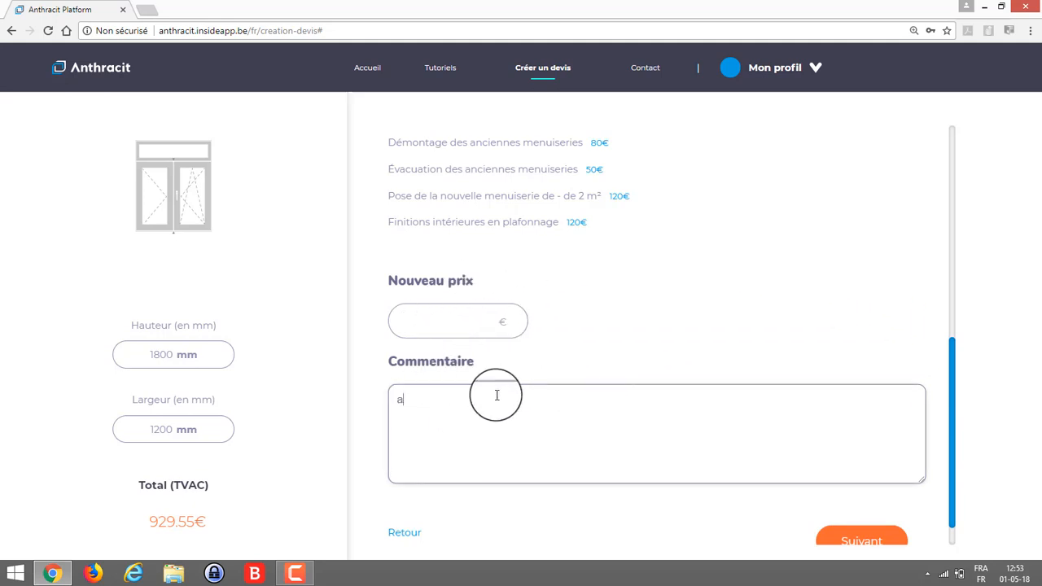
{"action": "type", "text": "ttention télé au mur à démonter et "}
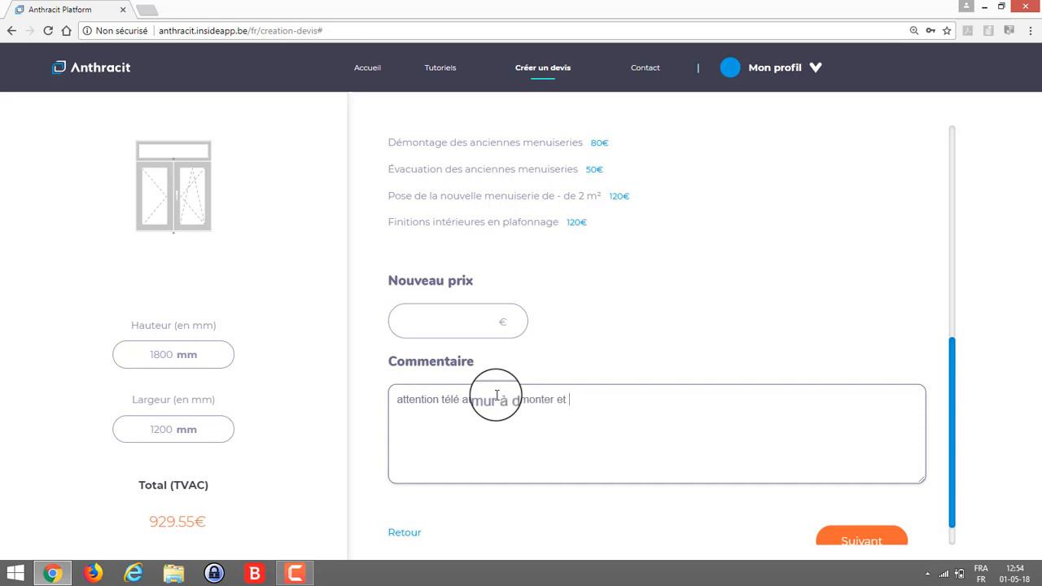
{"action": "type", "text": "à replacer"}
{"action": "left_click", "coordinate": [860, 539]}
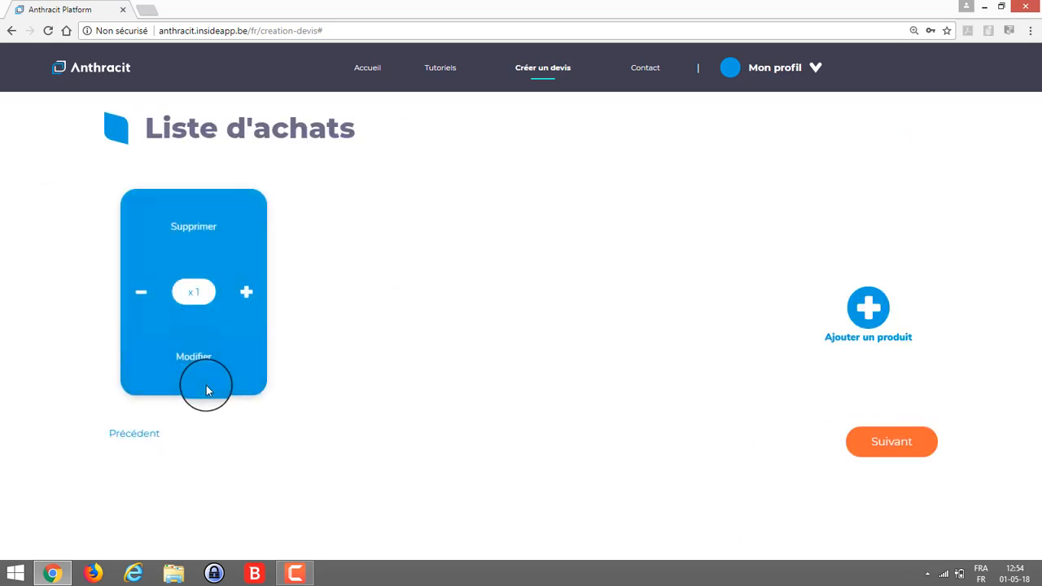
- Choose the second proposed installer in Mons for the purchase list, review the recap and validate the quote
{"action": "left_click", "coordinate": [907, 441]}
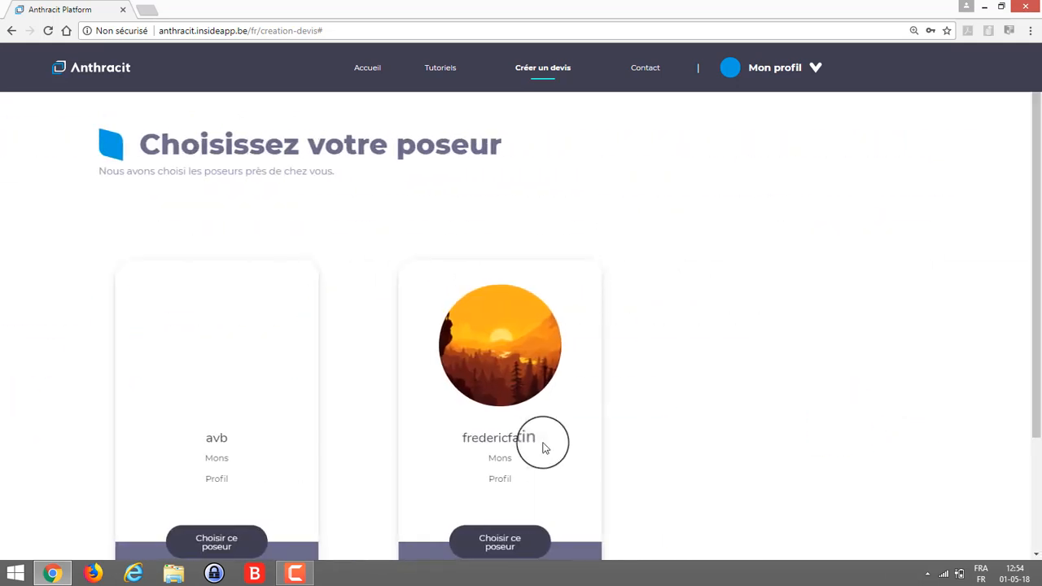
{"action": "left_click", "coordinate": [510, 557]}
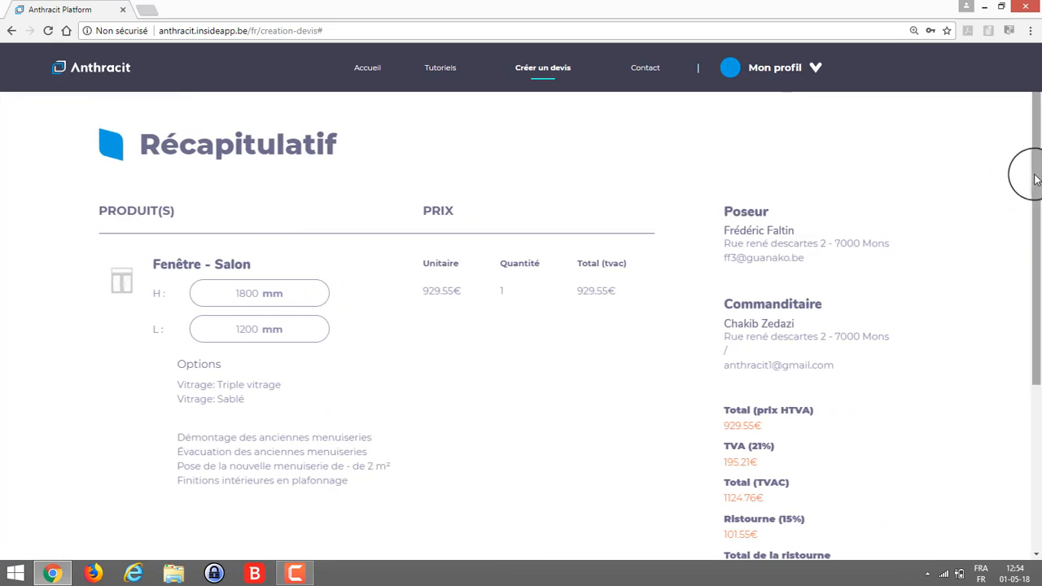
{"action": "left_click_drag", "start_coordinate": [1033, 226], "coordinate": [1031, 325]}
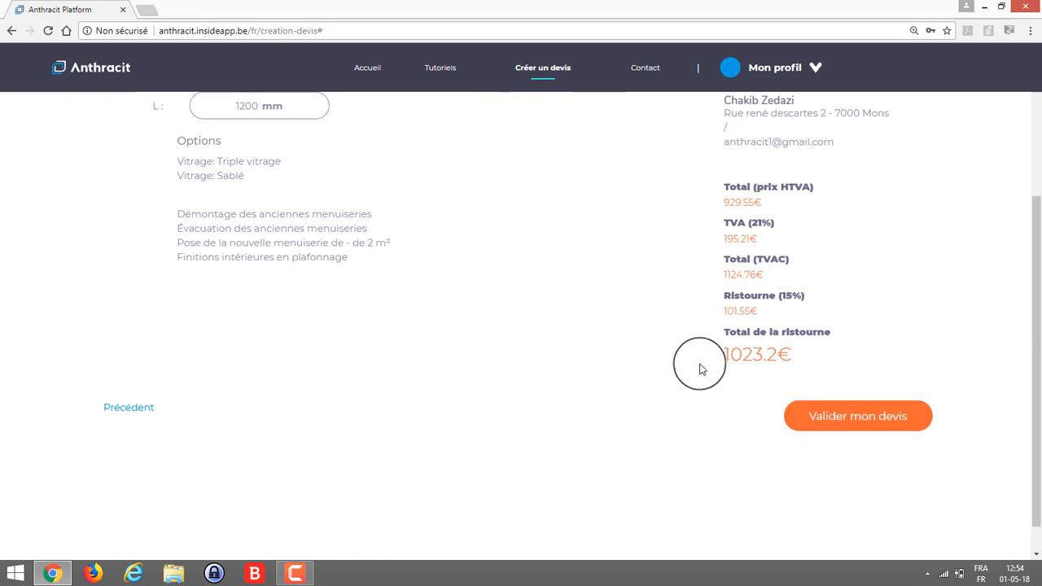
{"action": "left_click", "coordinate": [849, 413]}
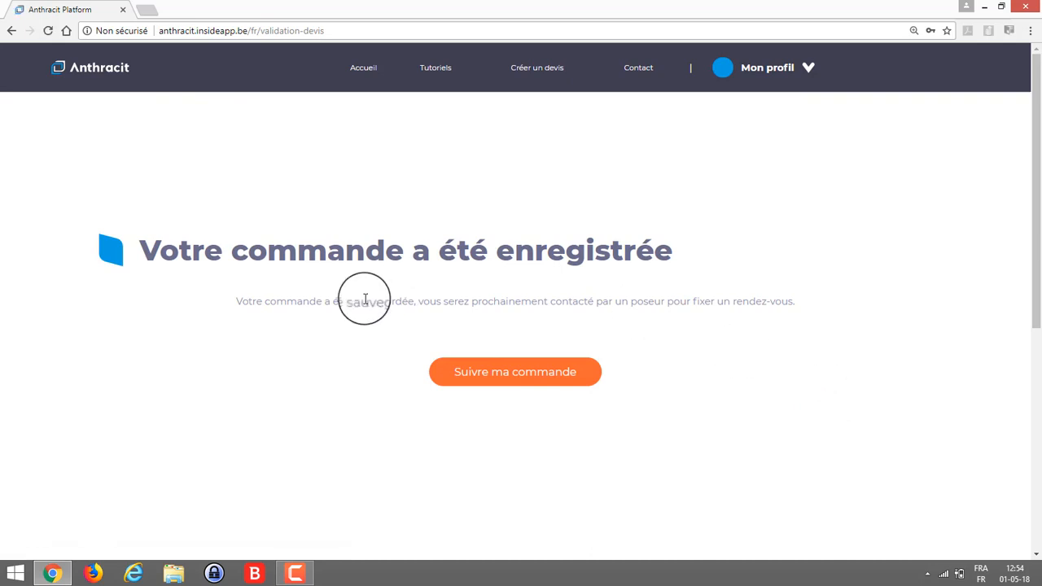
{"action": "triple_click", "coordinate": [446, 302]}
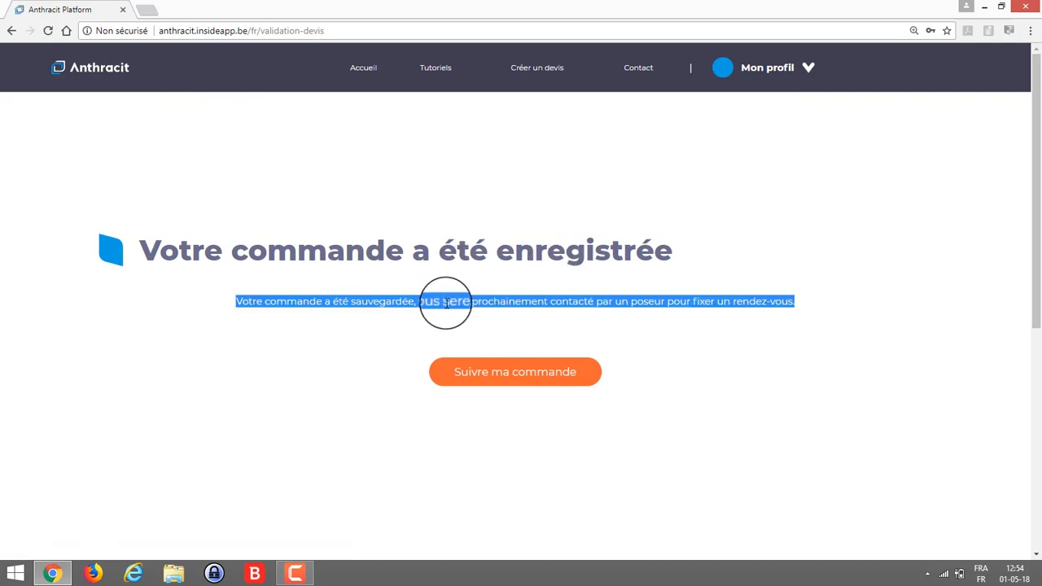